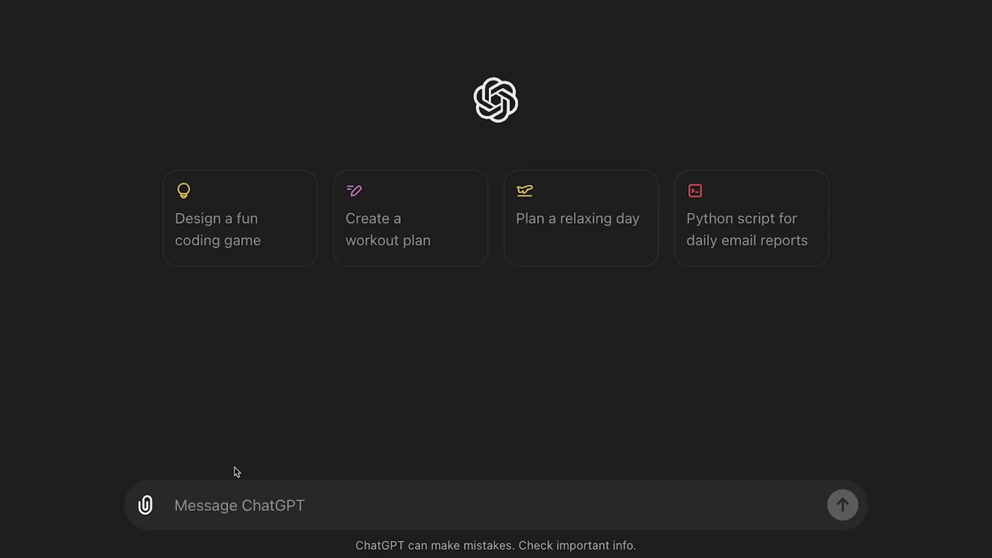
- Attach 'How to Use Google Docs Variables' from Google Drive and request its first paragraph in French
left_click(147, 506)
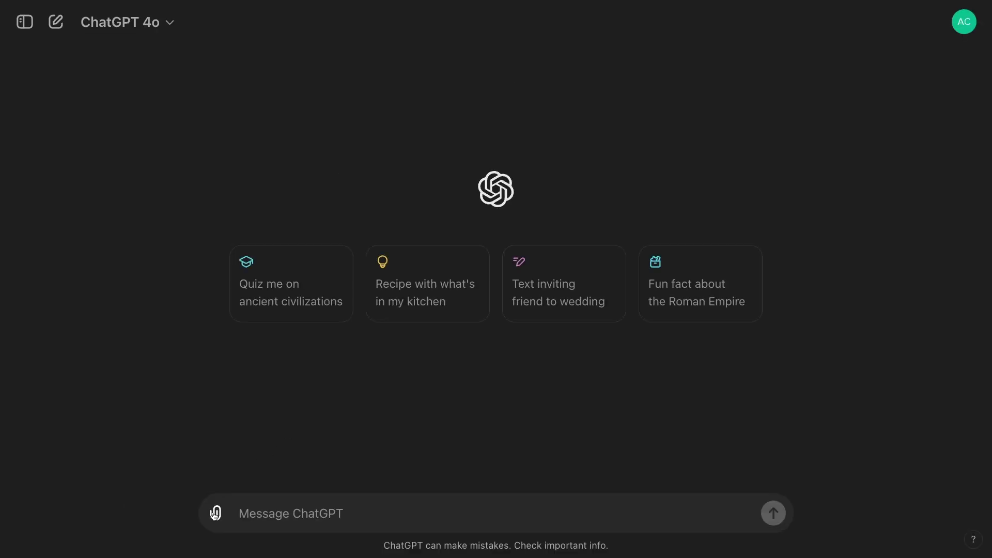
left_click(145, 505)
left_click(274, 452)
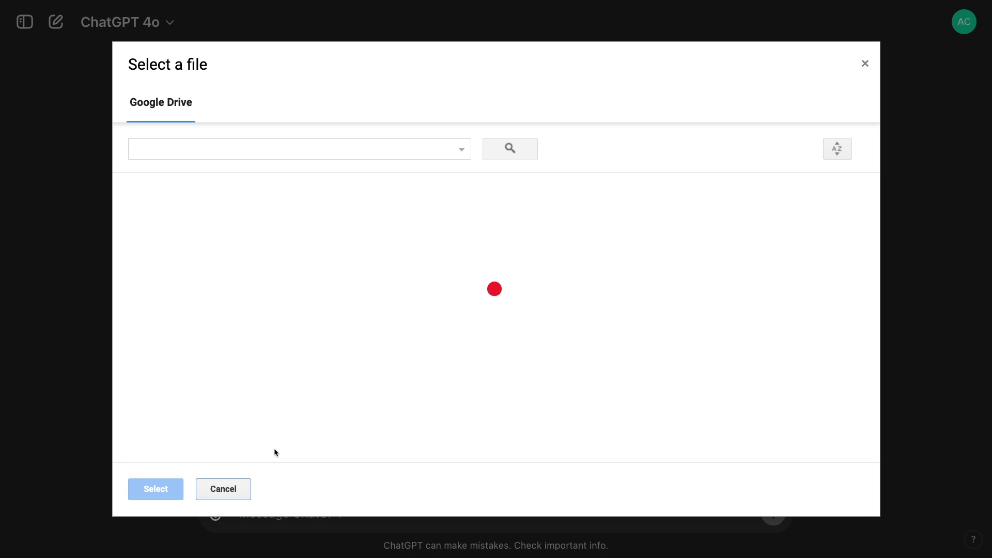
type("How to Use Google Docs Variables")
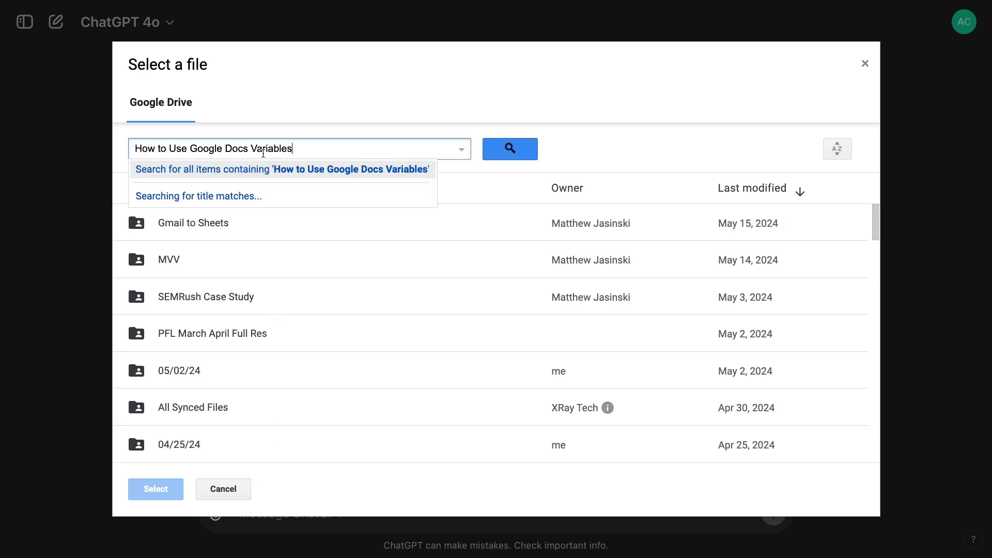
left_click(260, 186)
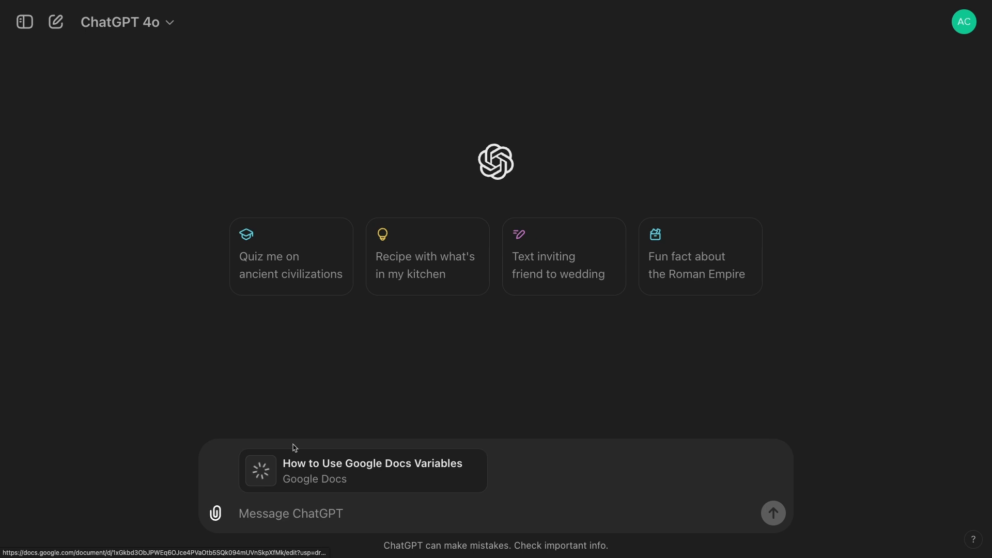
type("Translate the first paragraph of this blog into French")
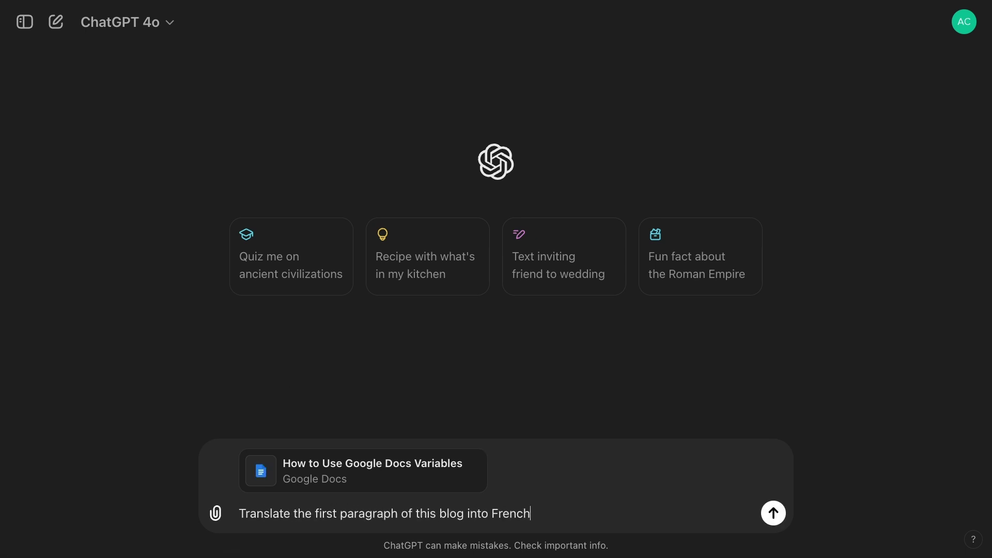
key("Return")
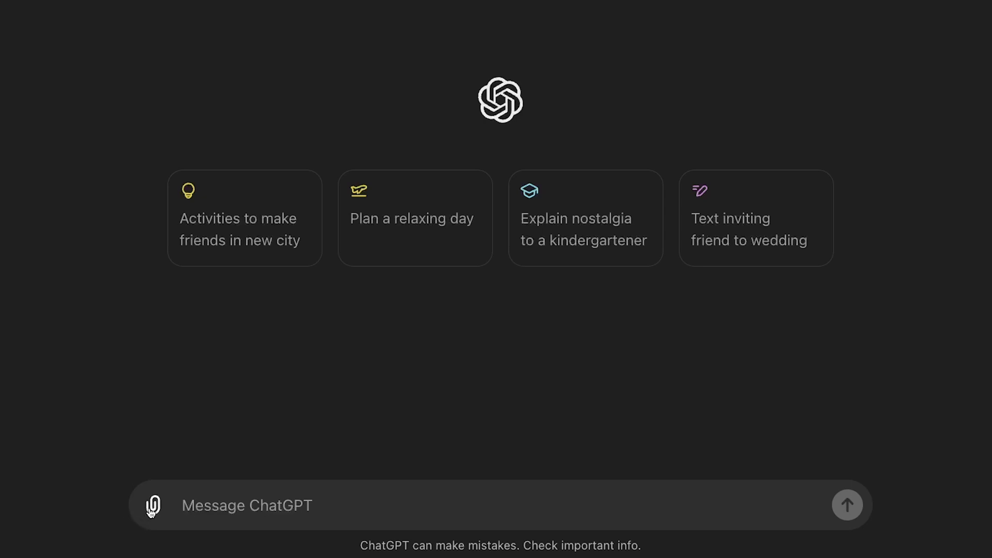
- Attach the 'Example Meeting Notes' Drive doc and ask for a summary plus action items
left_click(153, 507)
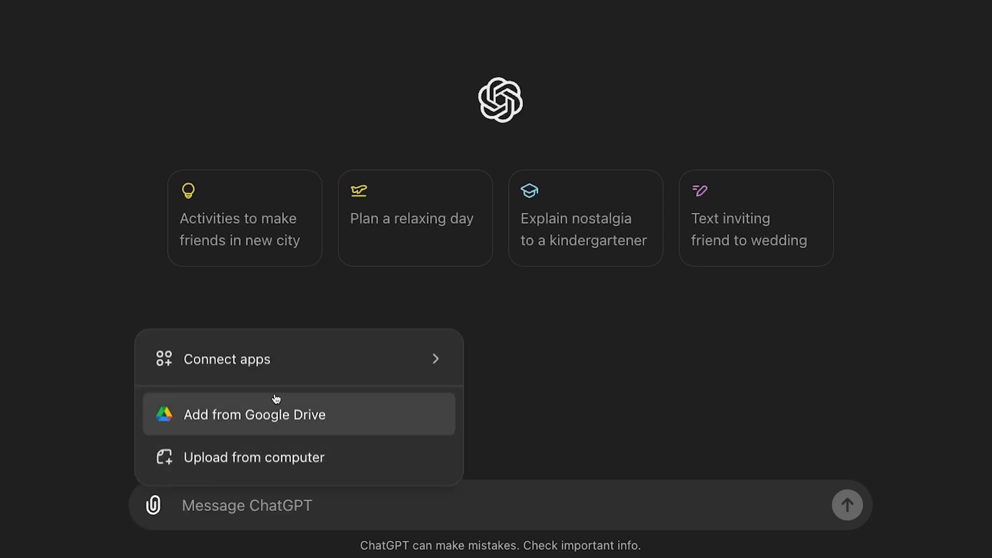
left_click(300, 421)
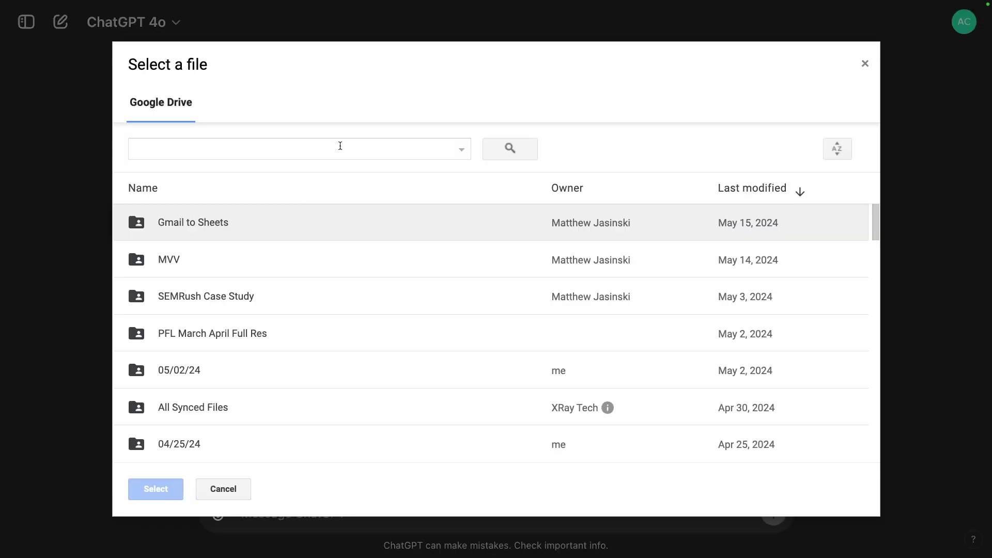
left_click(340, 146)
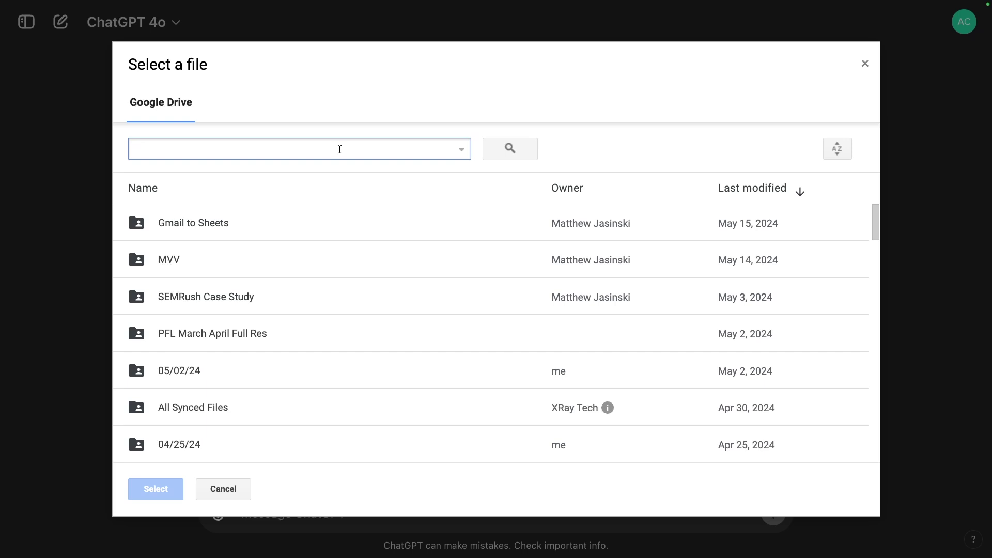
type("Example Meeting Notes")
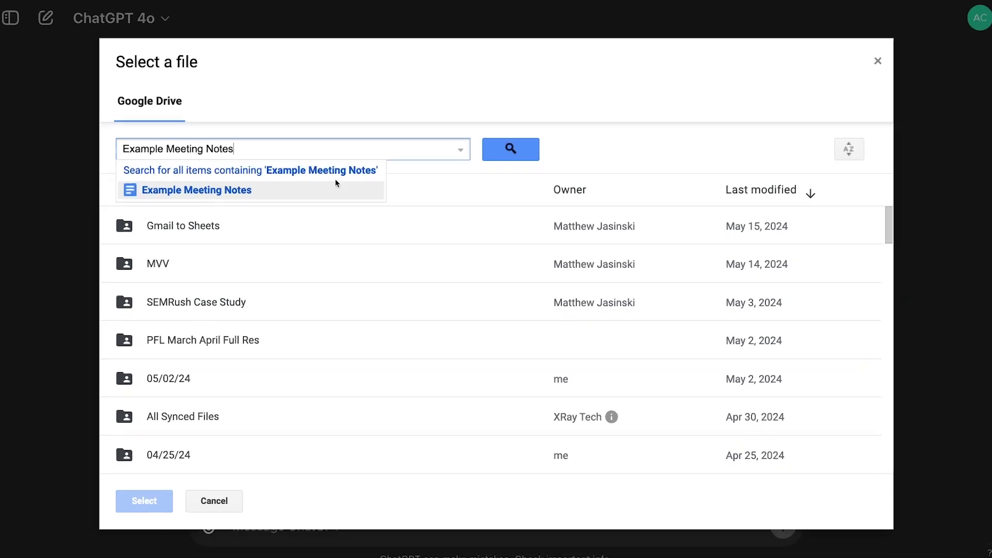
left_click(343, 189)
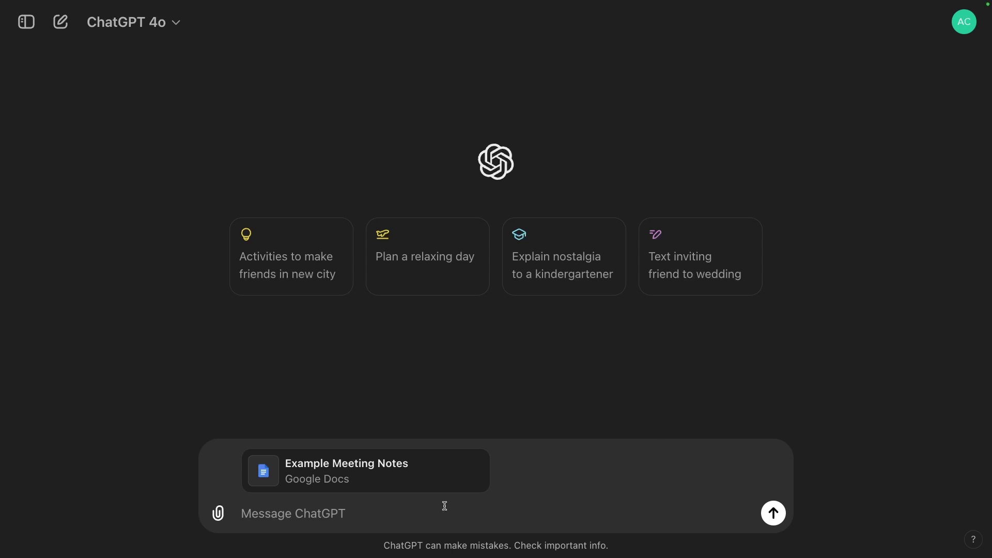
type("Summarize these meeting notes and provide a list of action items")
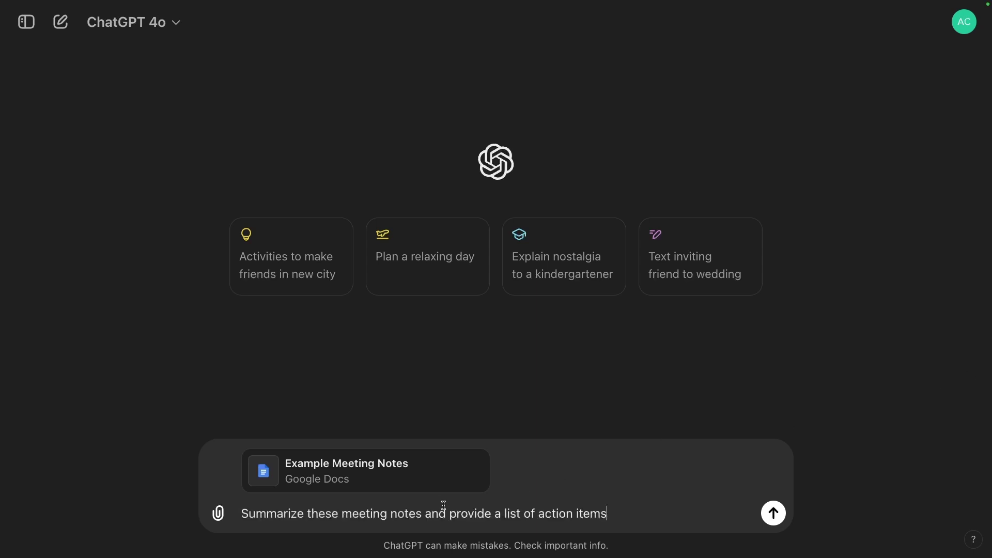
left_click(780, 511)
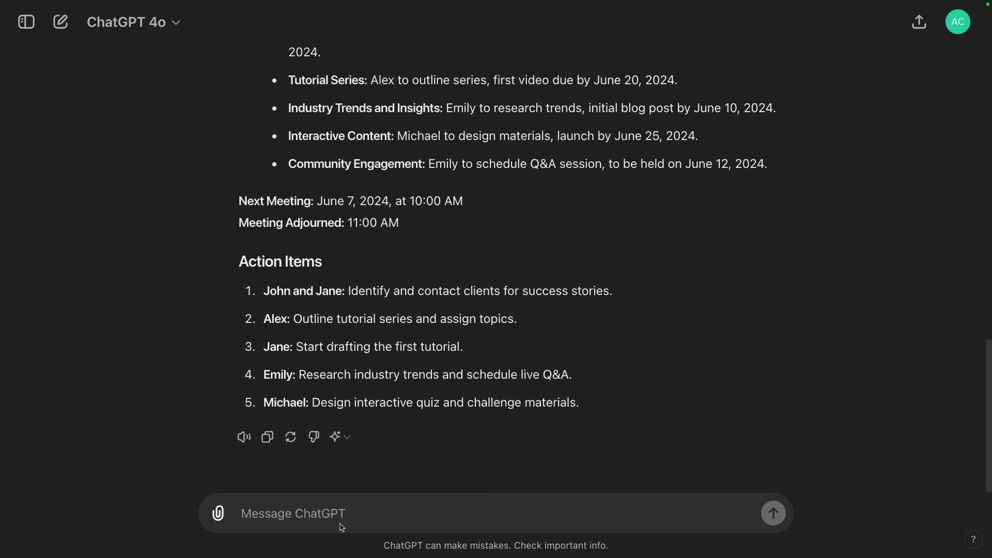
- Attach 'Build Automations in Make with AI' from Drive and send 'Translate this blog post into Spanish'
left_click(219, 513)
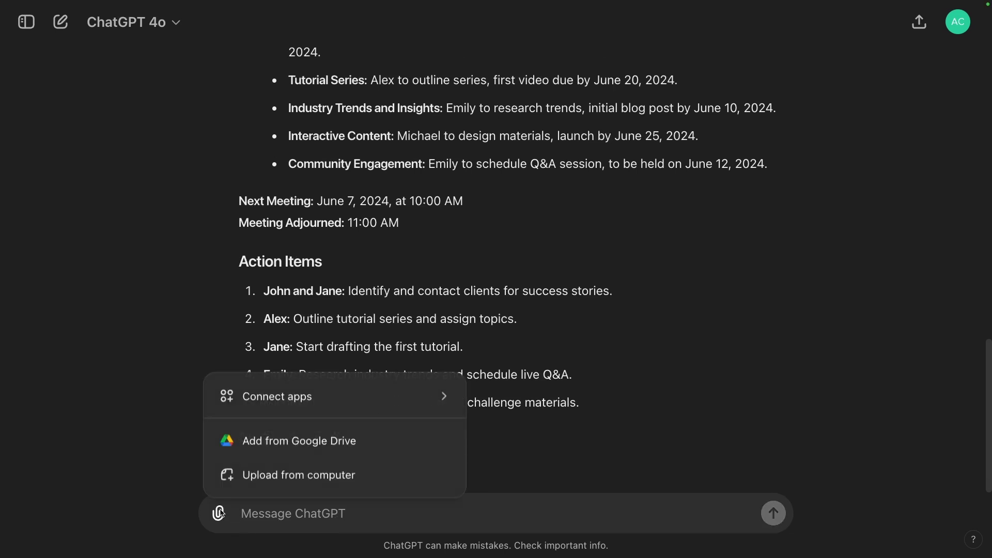
left_click(298, 442)
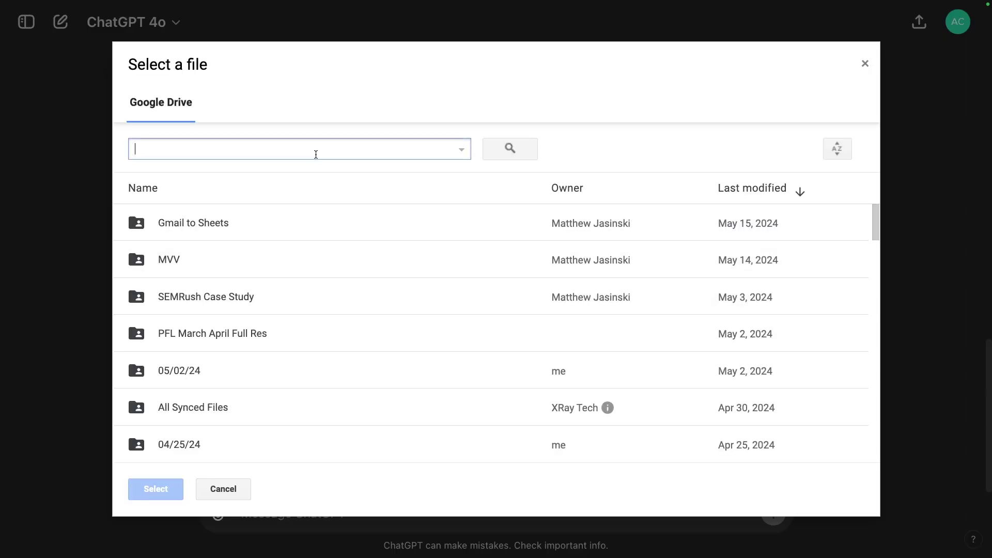
type("Build Automations in Make with AI")
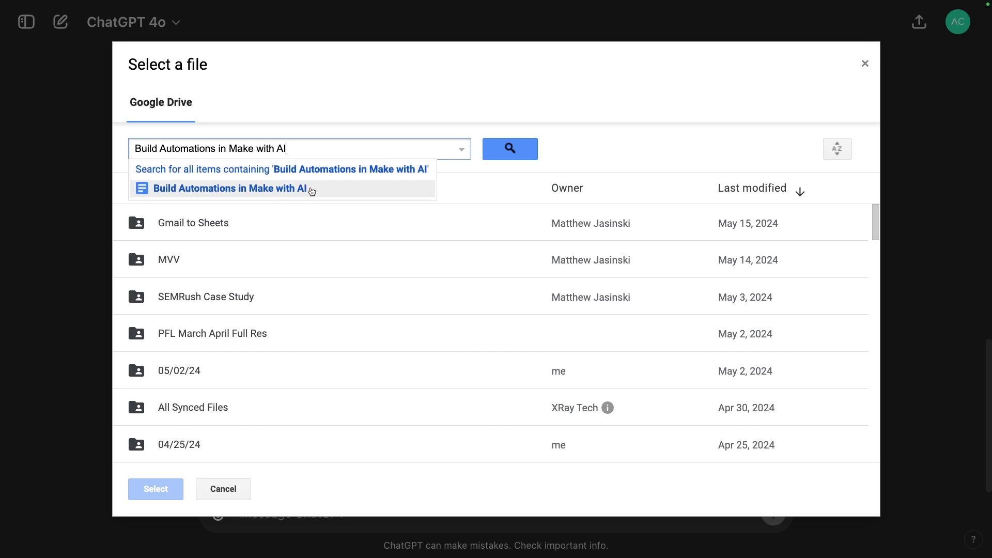
left_click(302, 189)
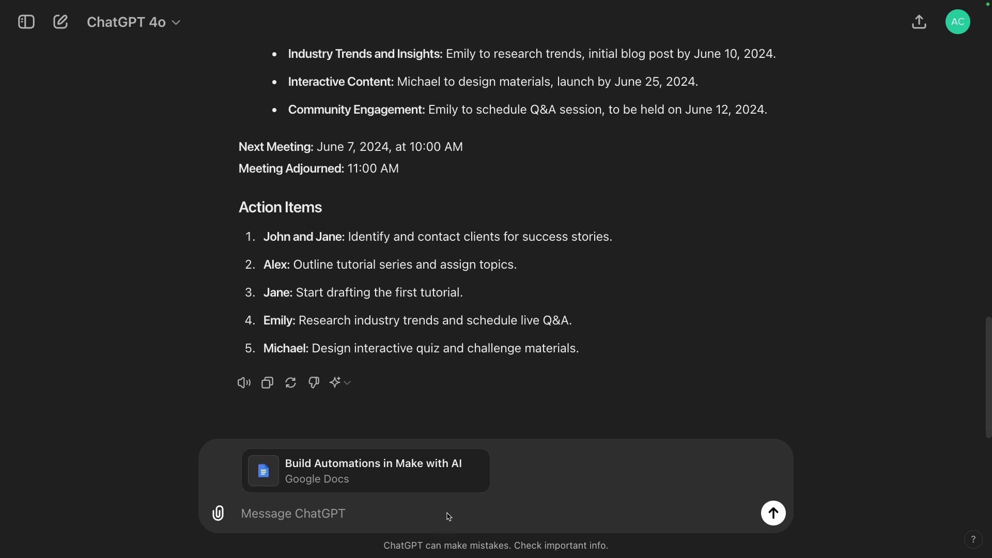
type("Translate this blog post into Spanish")
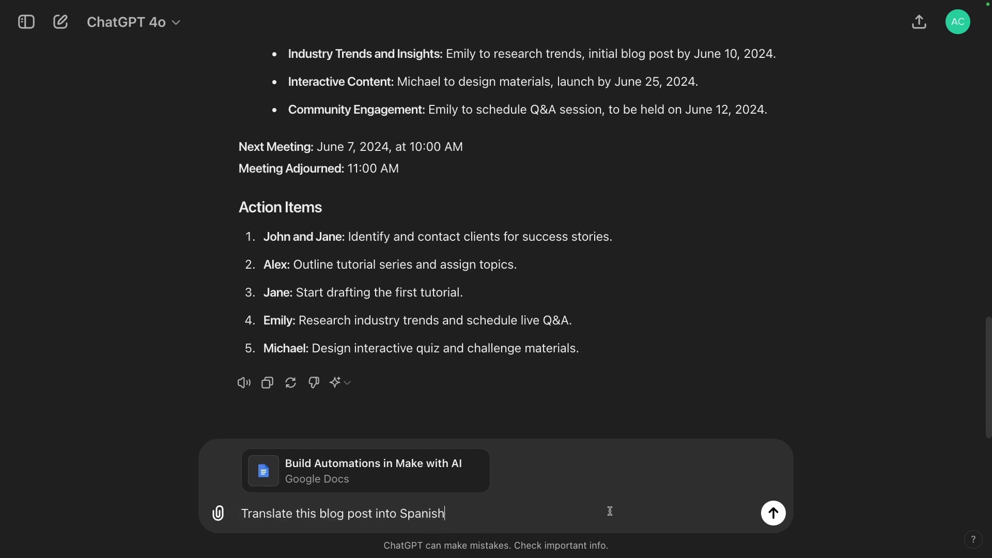
left_click(775, 513)
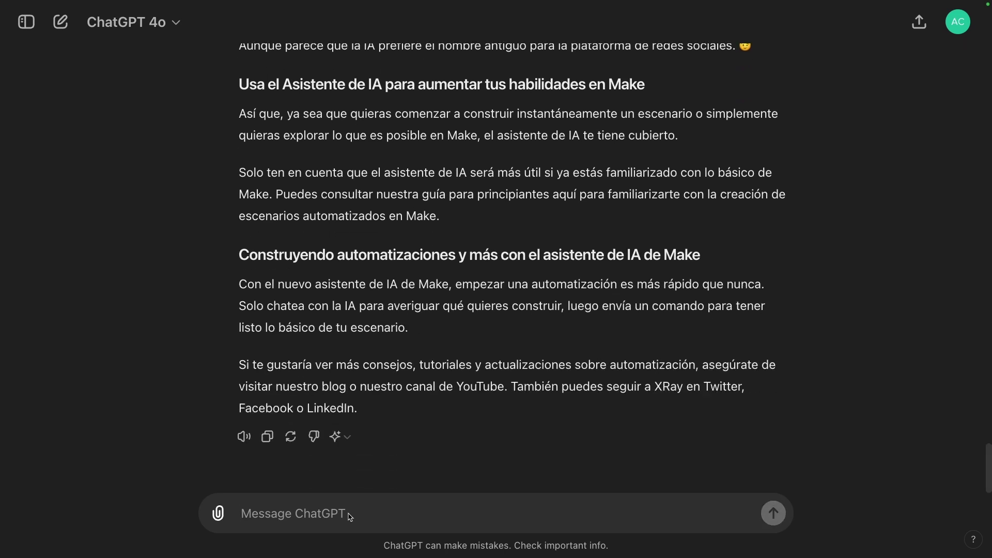
- Attach the 'Selling a Service Company.png' image from Drive and send a request to describe it
left_click(219, 512)
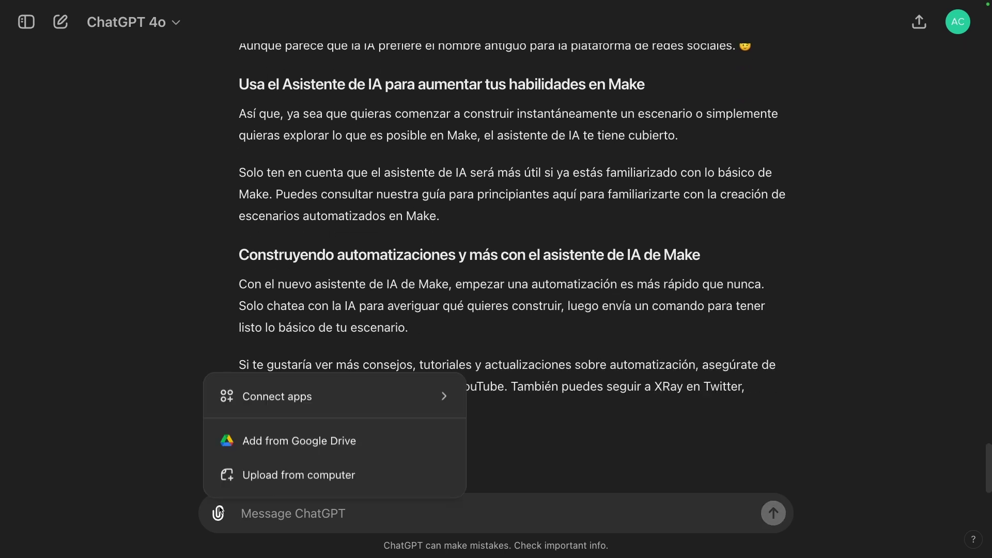
left_click(298, 450)
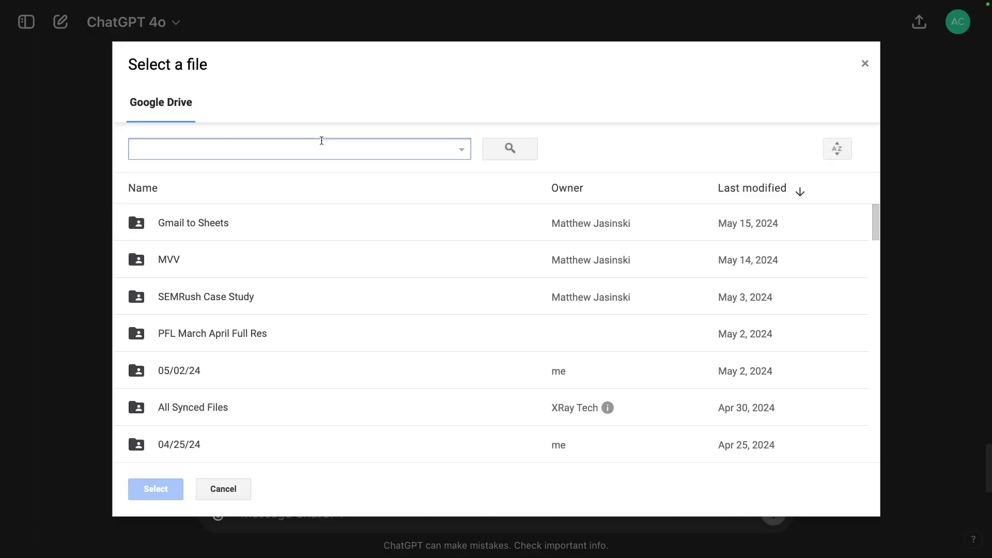
type("Selling a Service Company")
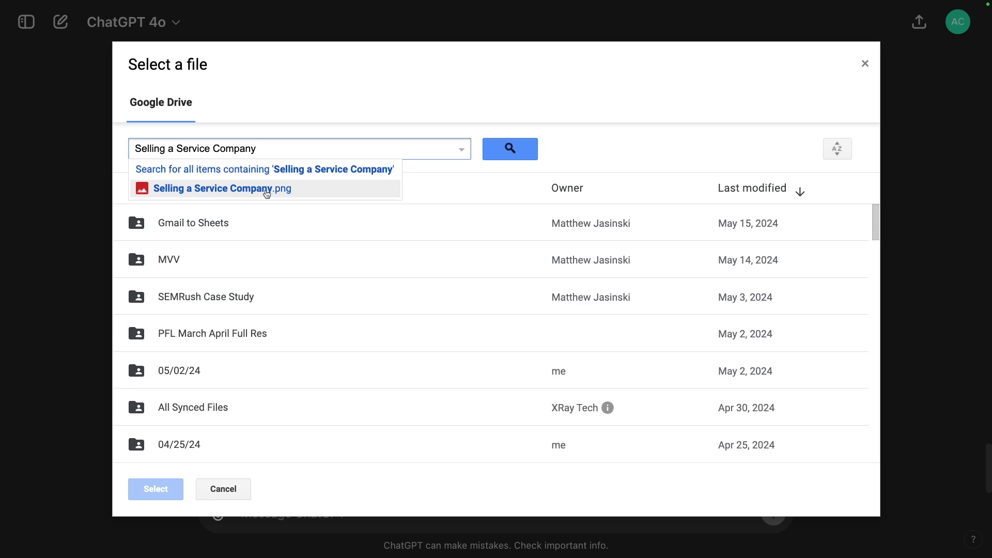
left_click(281, 190)
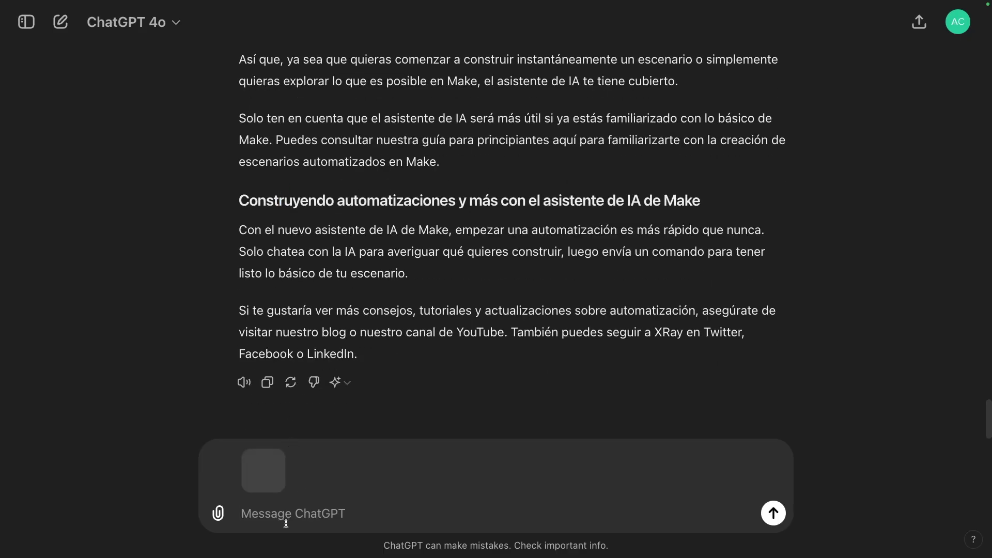
type("Describe what's in this image")
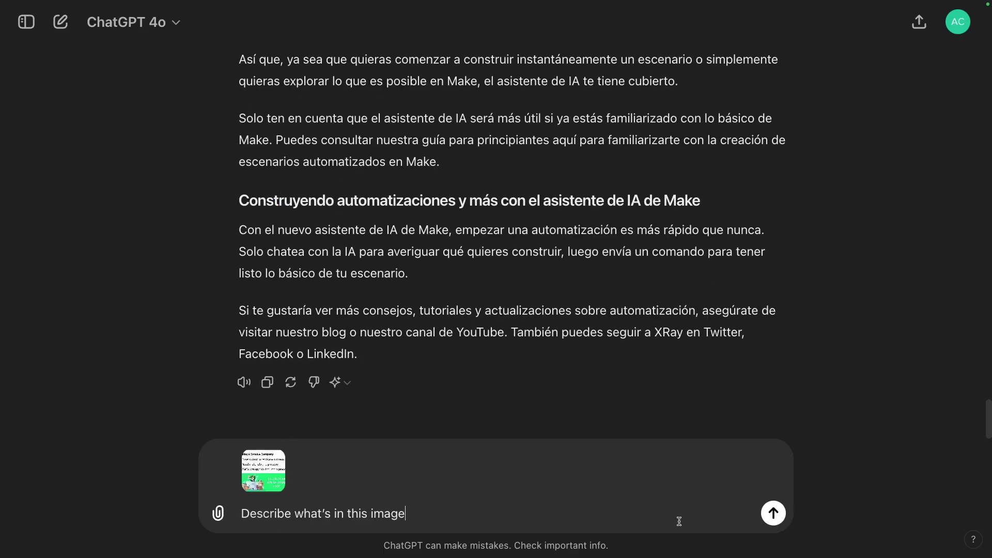
left_click(776, 515)
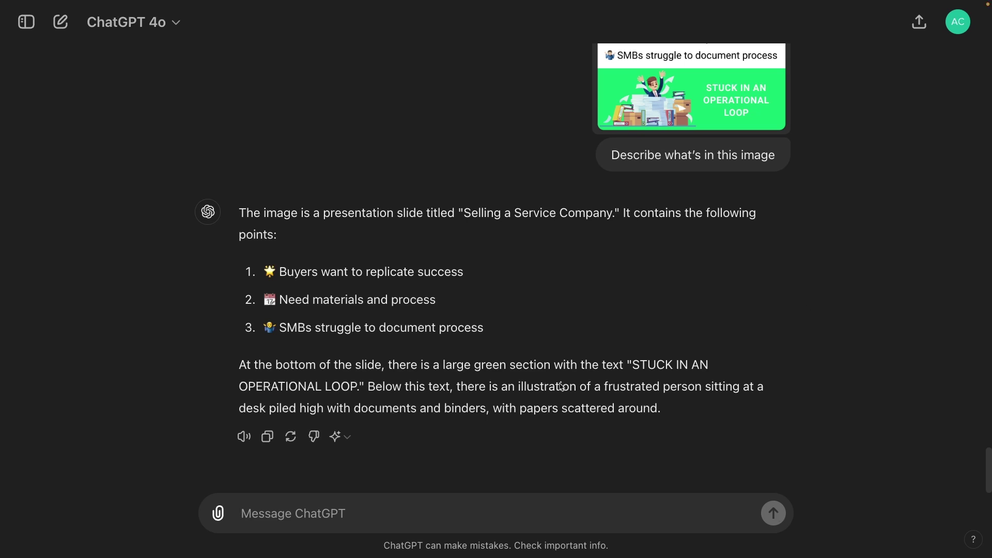
- Request a copy of the meeting notes as 'Example Meeting Notes Copy.docx' and inspect the analysis code
type("Make a copy of the meeting notes doc that I shared with you earlier.")
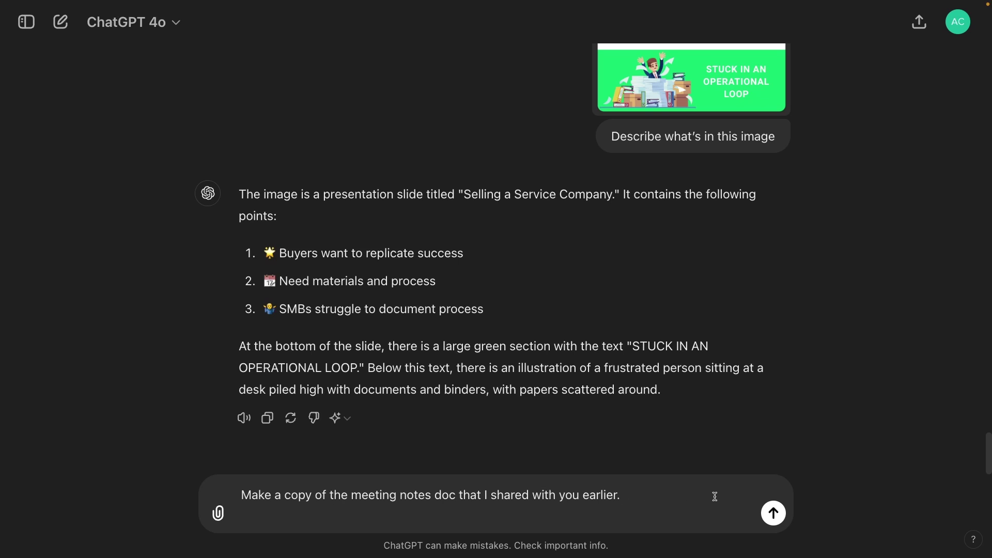
left_click(774, 514)
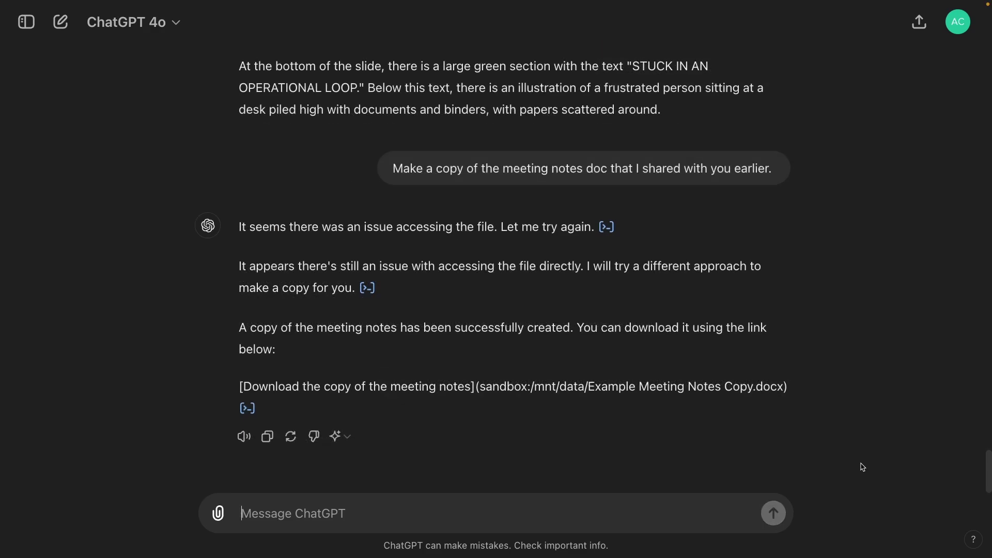
left_click(247, 408)
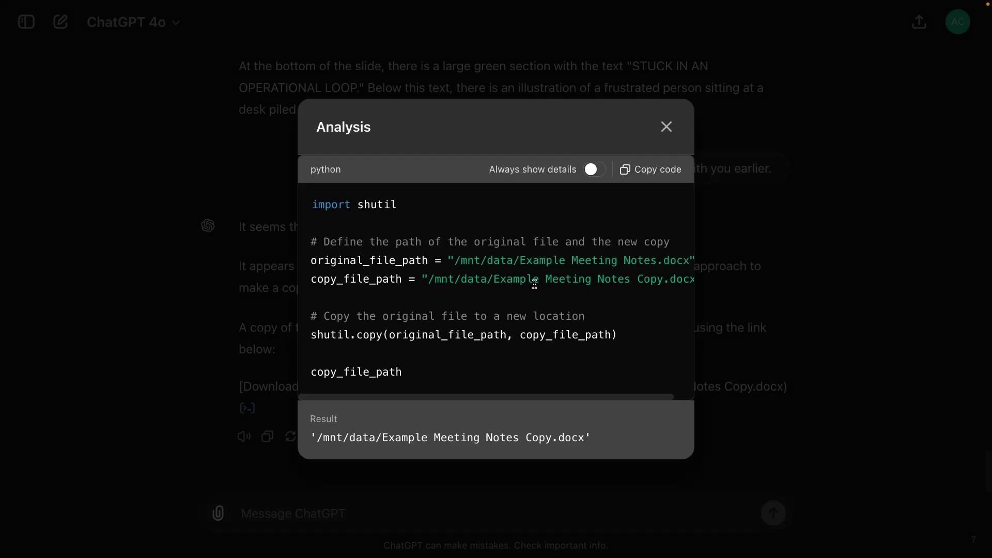
left_click(666, 127)
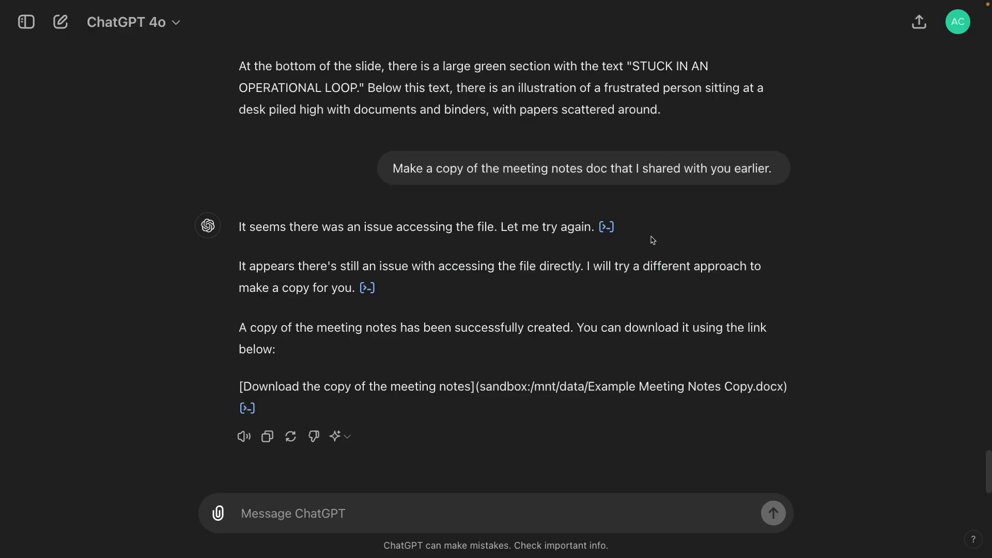